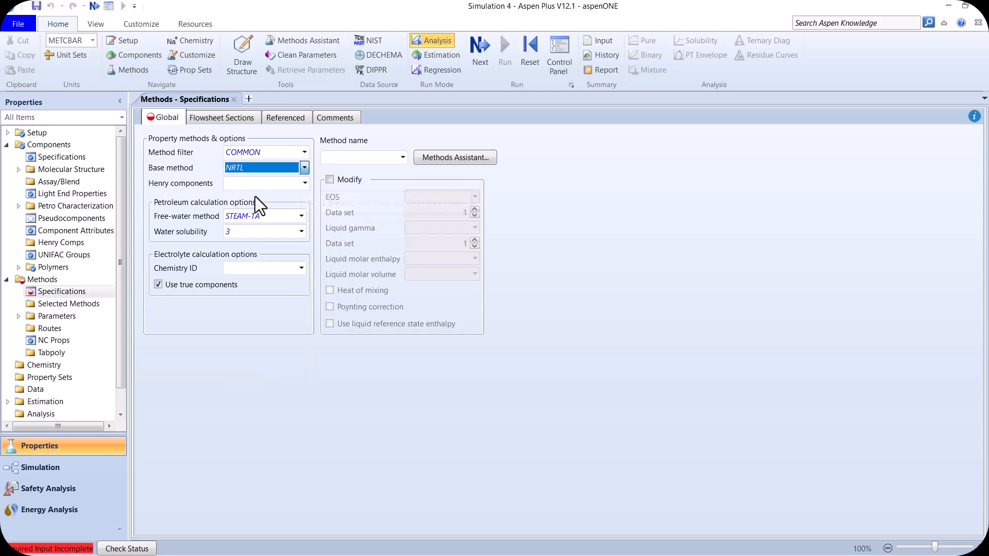
- Complete the property setup with the NRTL method and its binary interaction parameters, run it, and switch to the simulation environment
click(480, 51)
click(505, 50)
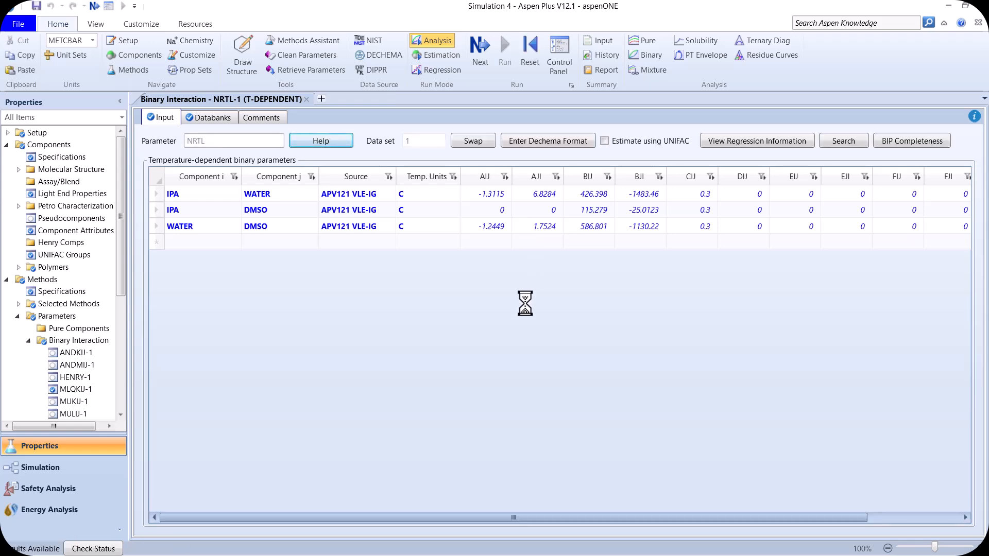
click(42, 472)
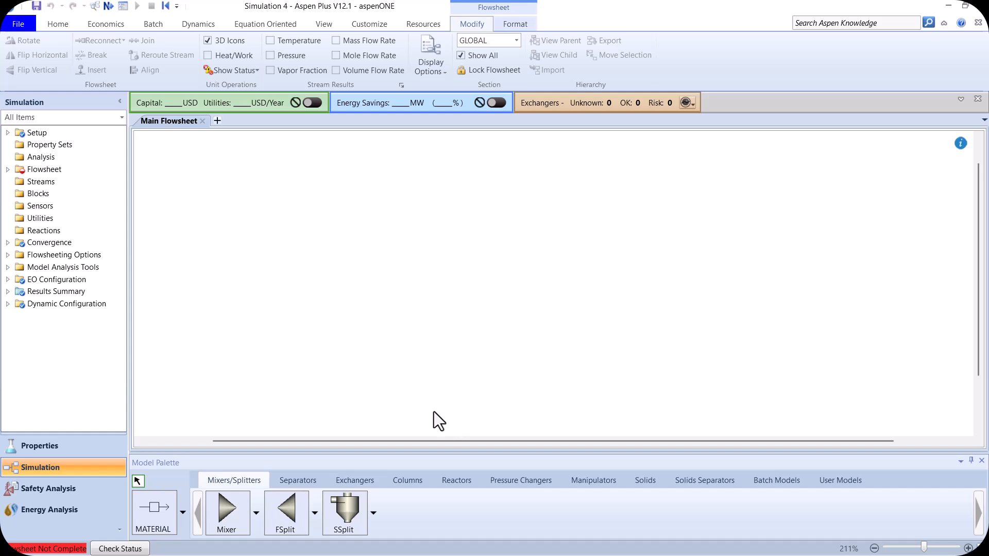
- Place a RadFrac column in the middle of the empty main flowsheet
click(408, 481)
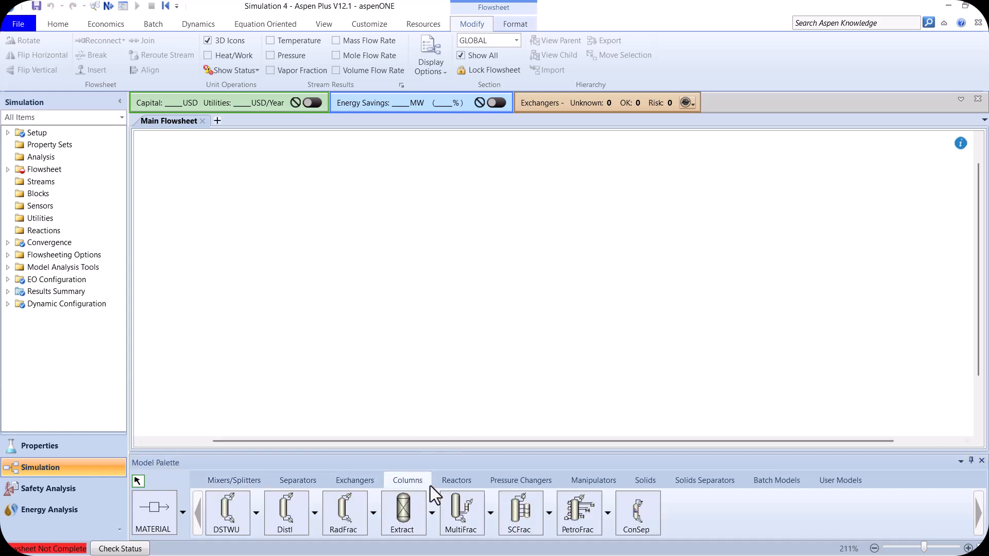
click(348, 517)
click(452, 258)
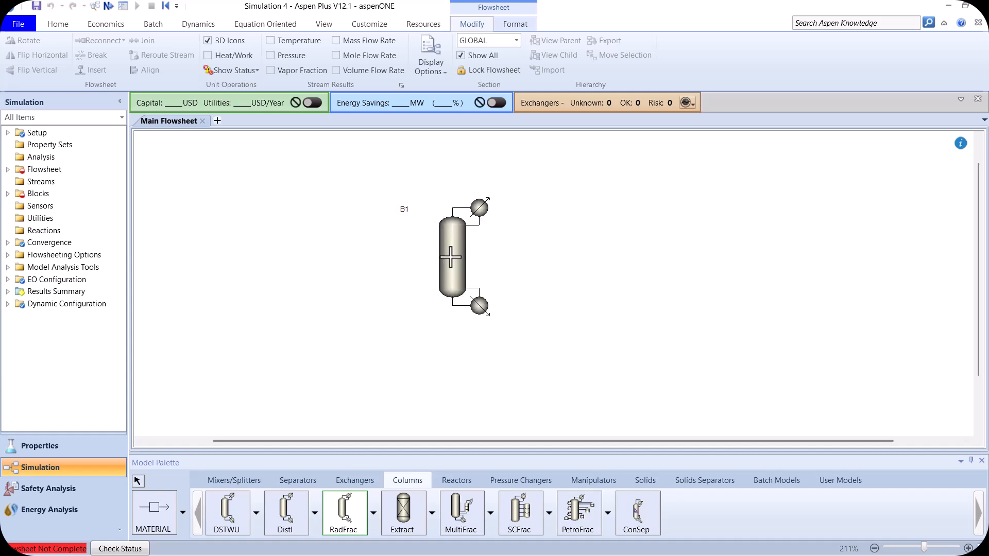
- Connect two material feed streams to the column, one near its top and one near its bottom
click(157, 509)
click(435, 232)
click(321, 233)
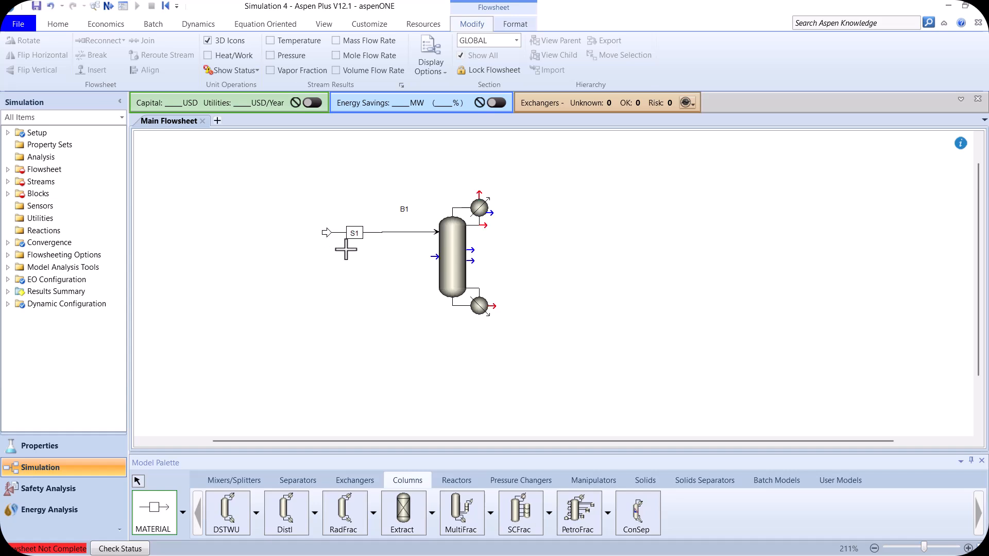
click(428, 280)
click(324, 280)
- Connect a liquid distillate stream at the condenser and a bottoms stream at the reboiler of the column
click(483, 225)
click(554, 227)
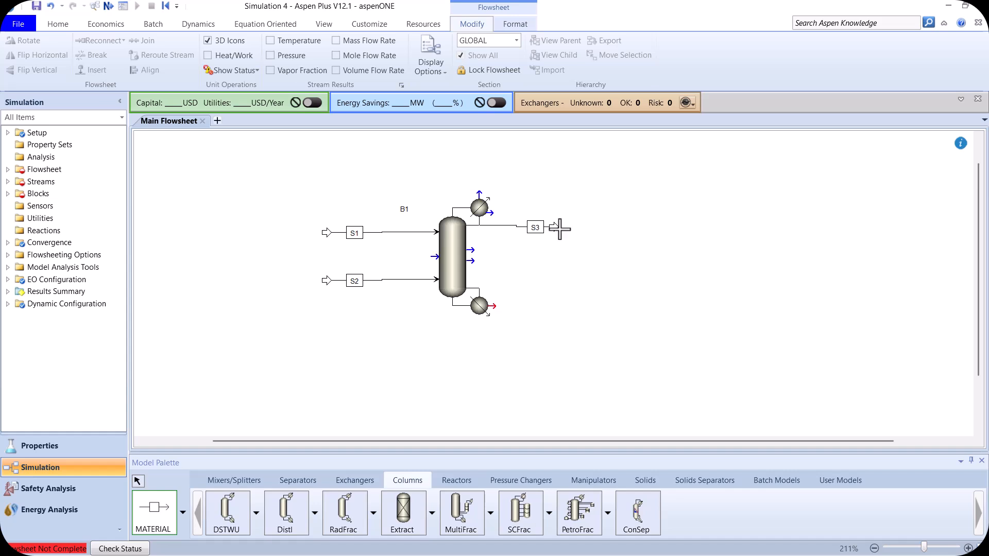
click(492, 306)
click(555, 310)
right_click(384, 353)
- Rename the lower feed stream F and the upper feed stream FE
double_click(357, 281)
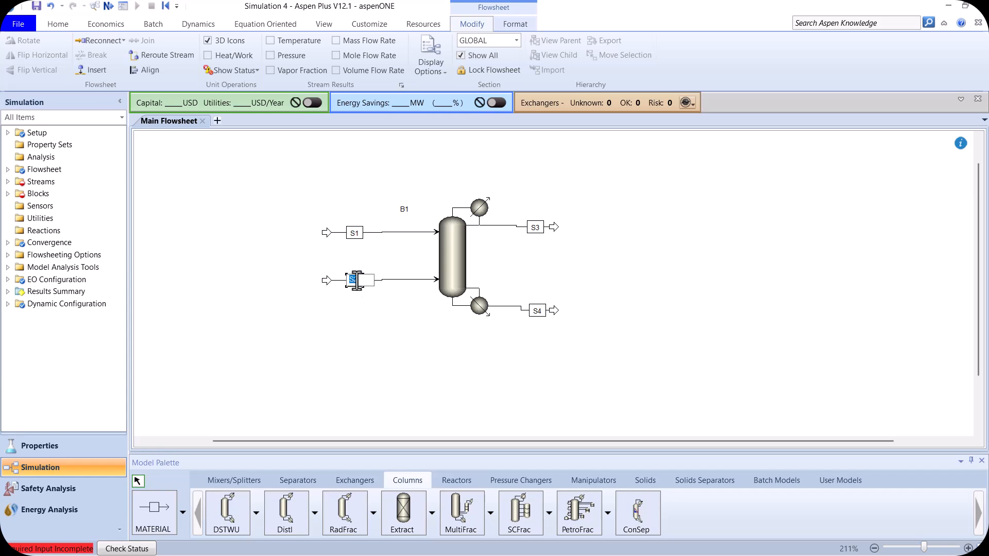
text(F)
click(368, 341)
double_click(352, 229)
text(FE)
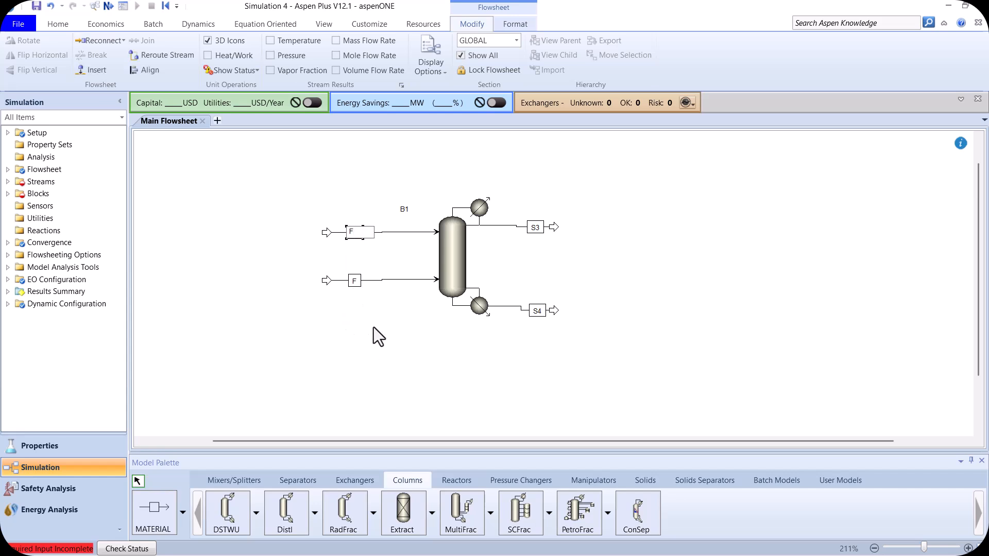
click(397, 366)
- Rename the distillate stream D and the bottoms stream B
double_click(535, 227)
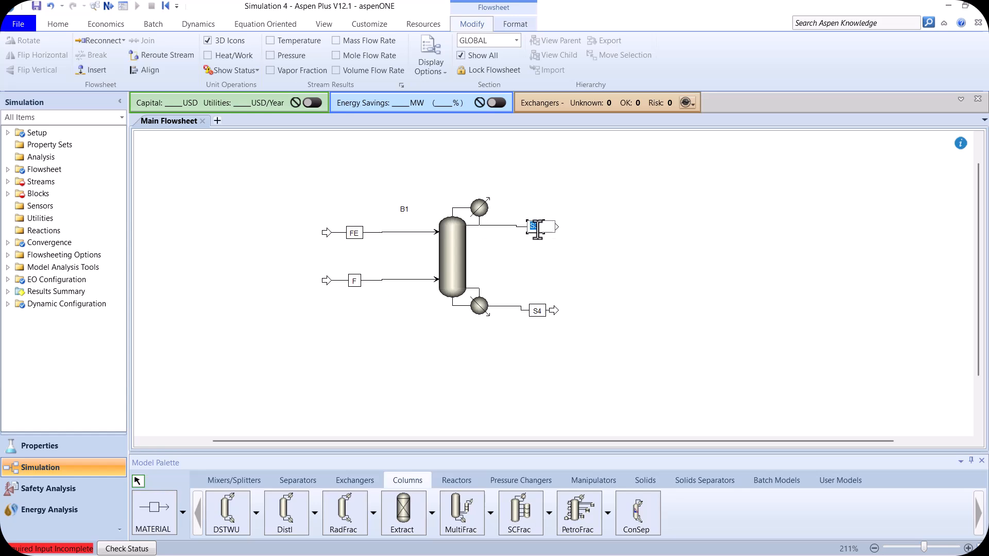
text(D)
click(591, 270)
double_click(538, 313)
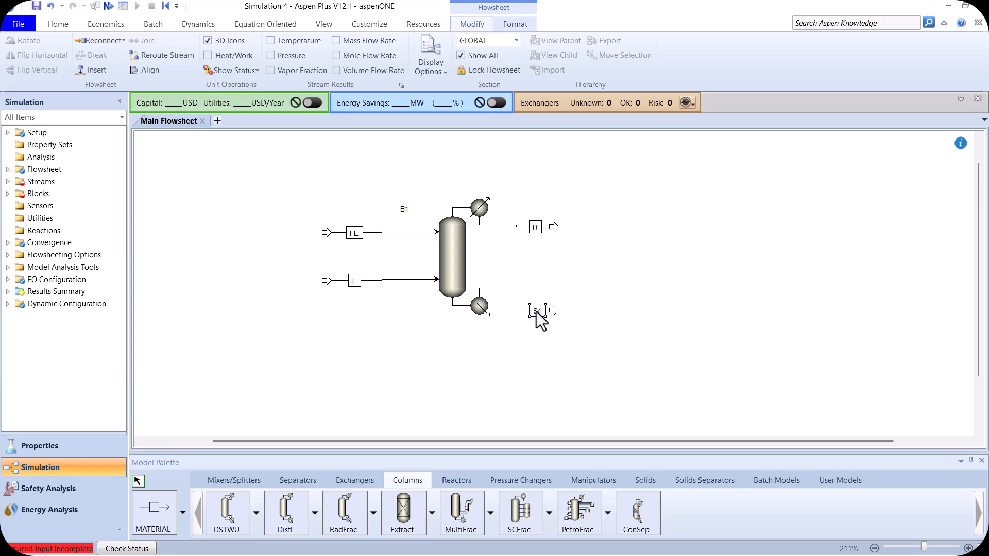
click(570, 348)
- Straighten the lines of the feed and product streams connected to the column
click(403, 280)
click(390, 237)
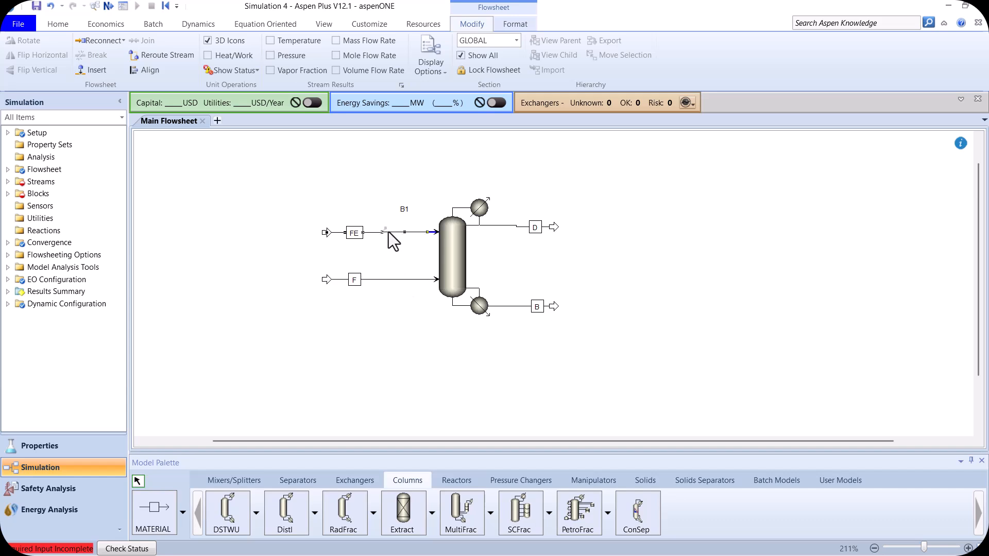
click(510, 227)
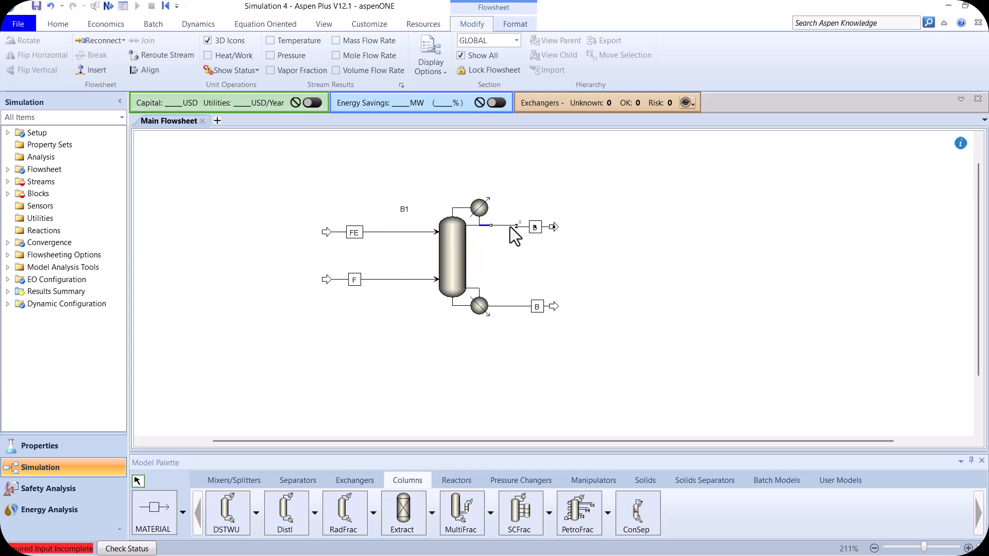
key(ctrl+b)
- Move the column's label close to the top of the column and rename the block C1
drag(404, 209, 433, 211)
click(515, 254)
double_click(434, 214)
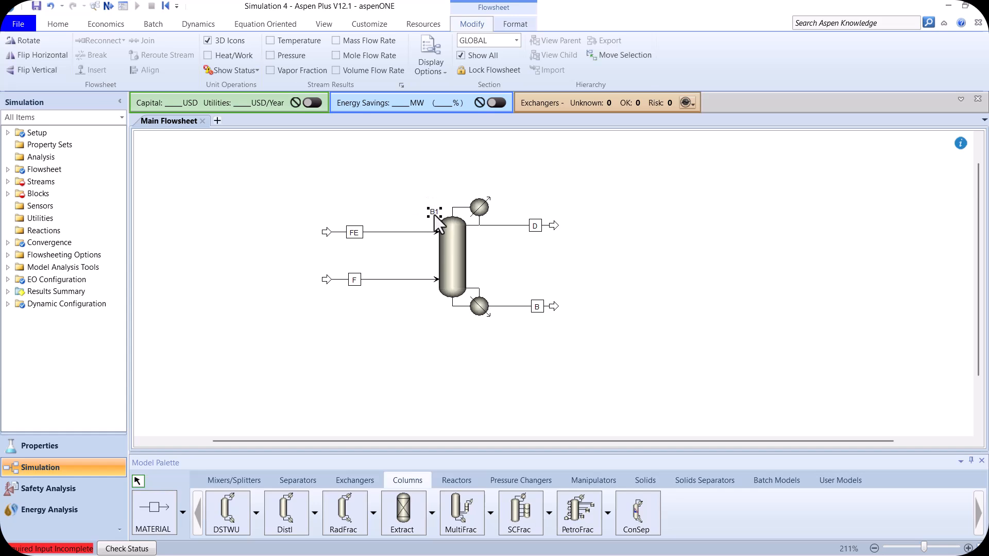
text(C1)
click(669, 281)
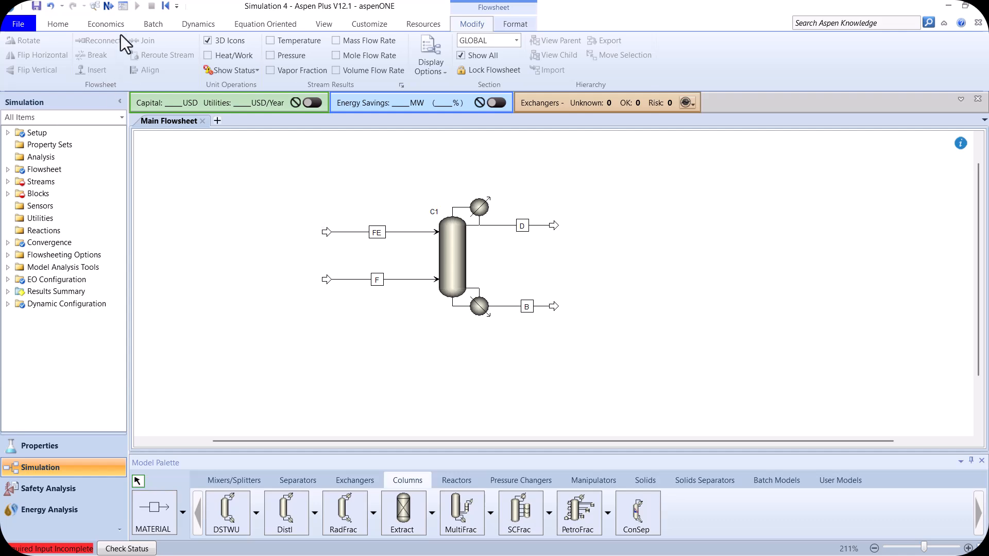
- Set feed stream F to 25 C, 1.3 bar and a total flow rate of 100 kmol/hr
click(108, 8)
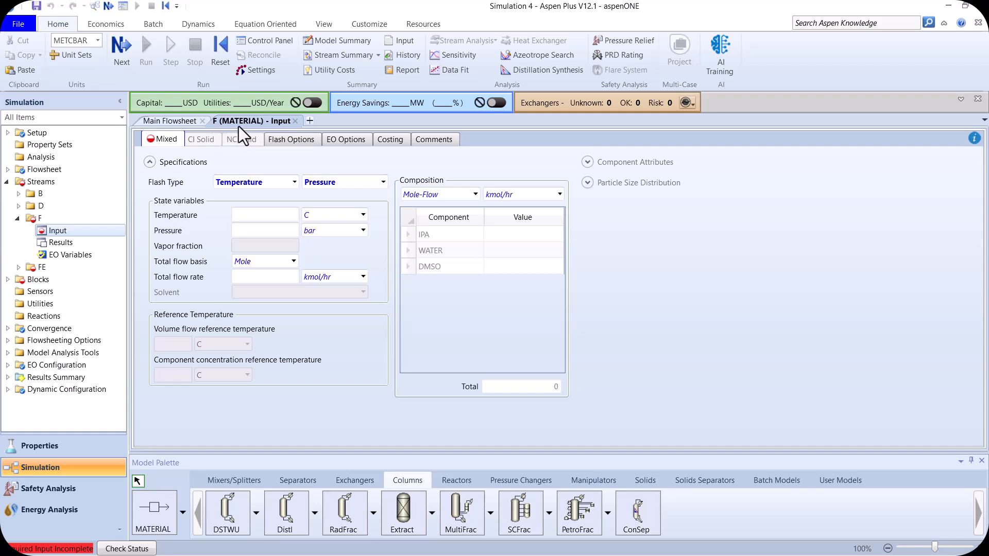
click(265, 215)
text(25)
click(282, 229)
text(1.3)
click(278, 274)
text(100)
- Specify the composition of stream F as Mole-Frac with IPA 0.5, WATER 0.5 and DMSO 0
click(475, 195)
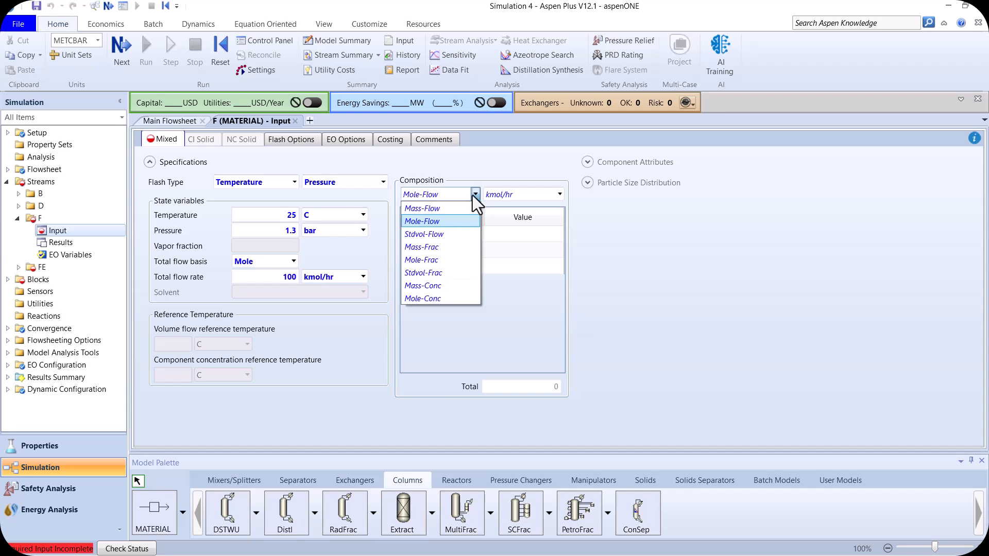
click(435, 260)
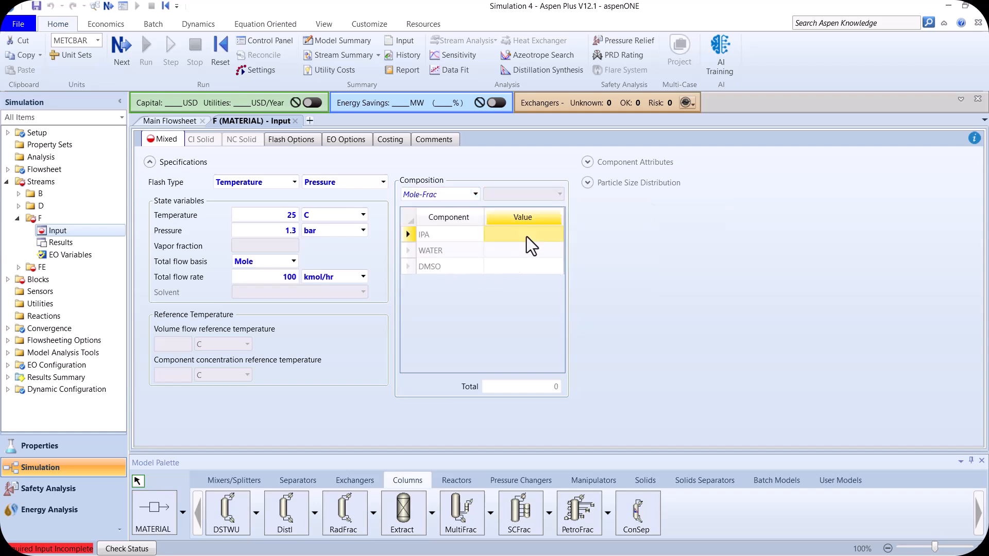
text(0.5)
key(Return)
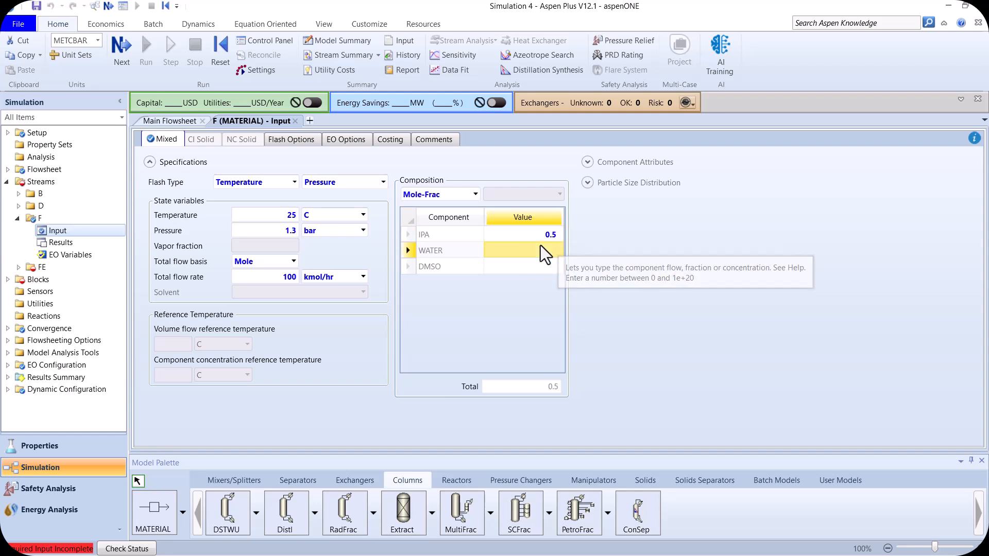
text(0.5)
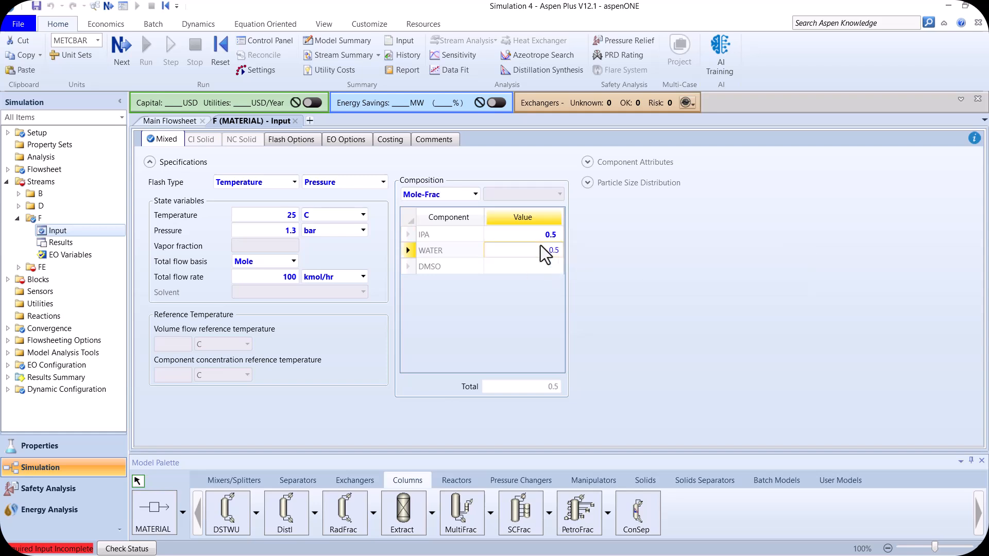
key(Return)
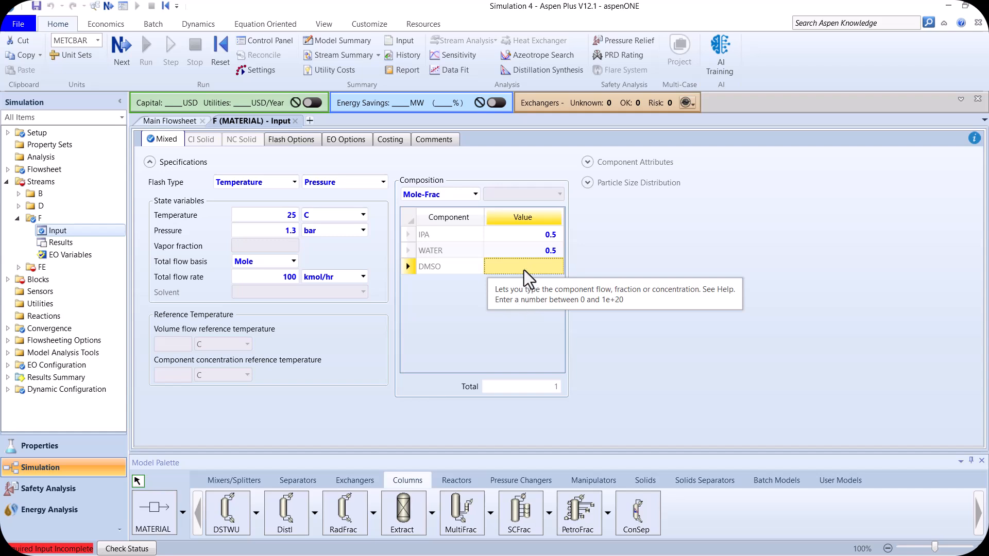
text(0)
key(Return)
- Set feed stream FE to 72 C, 1.2 bar and a total flow rate of 100 kmol/hr
click(120, 47)
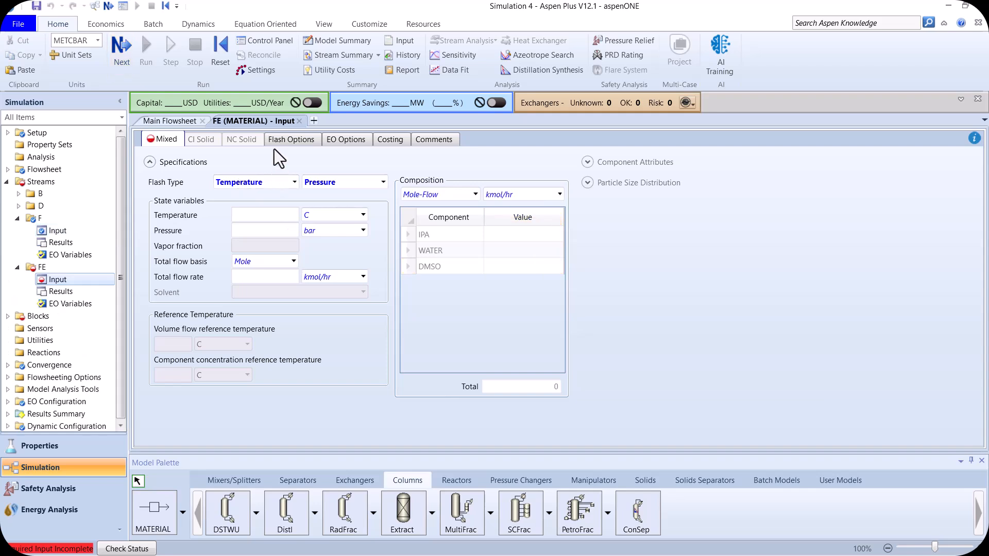
click(256, 215)
text(72)
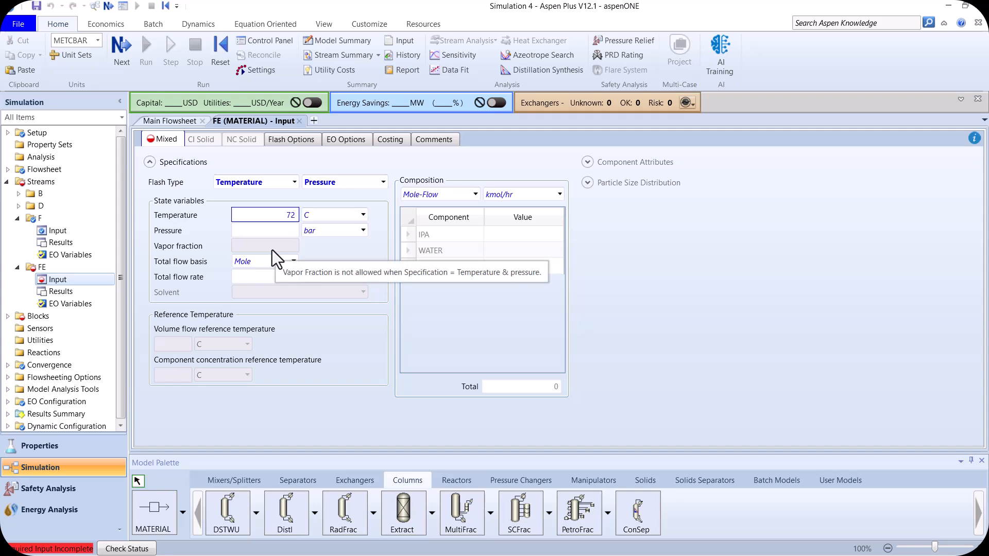
click(286, 230)
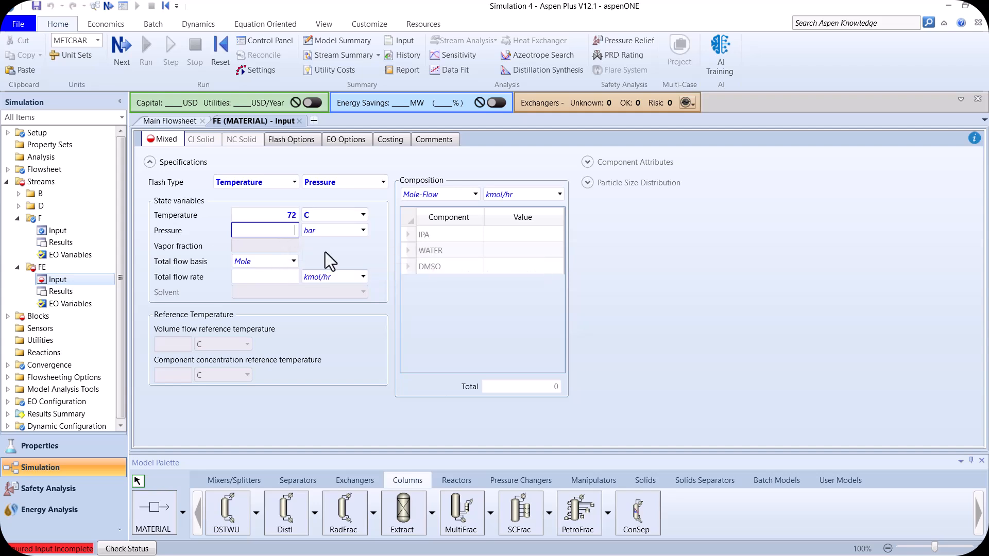
text(1.2)
key(Return)
click(268, 278)
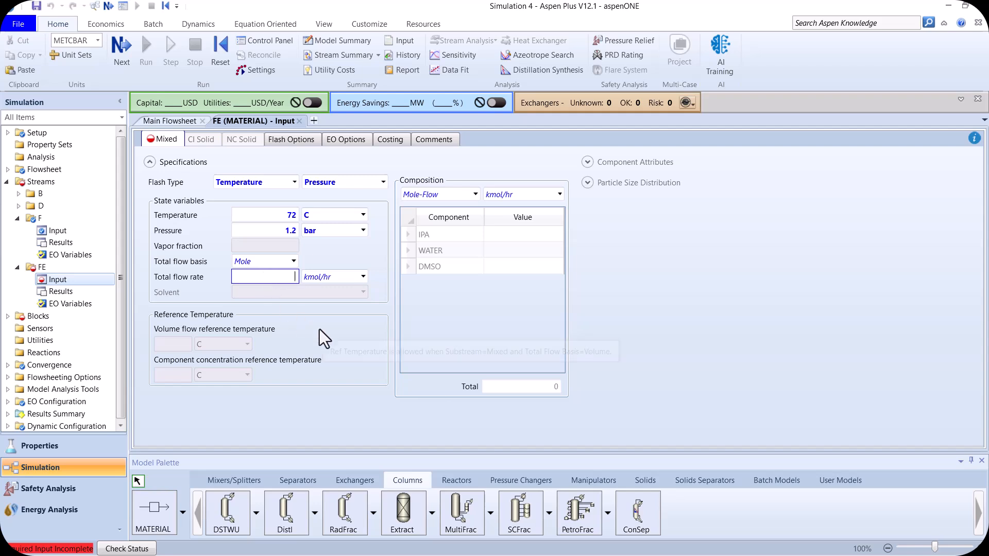
text(100)
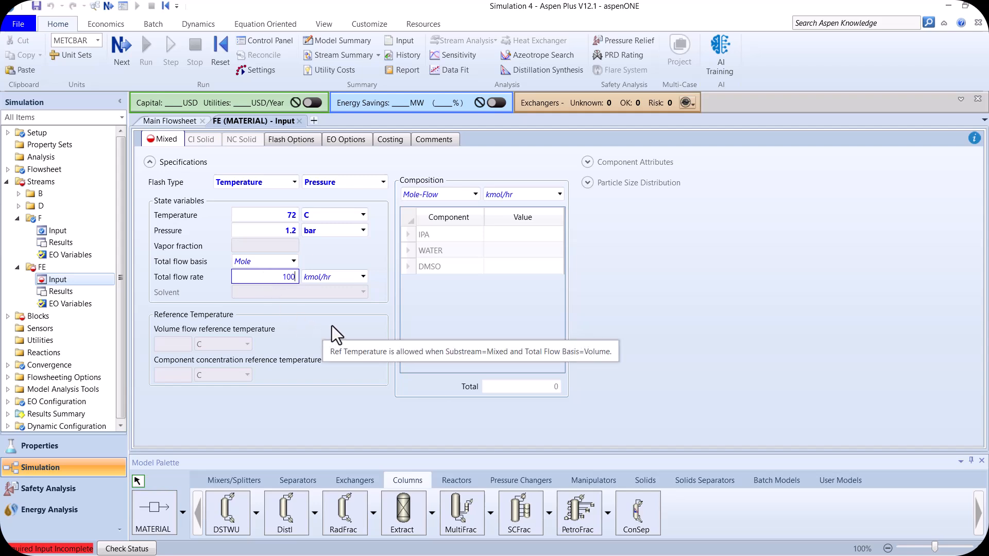
key(Return)
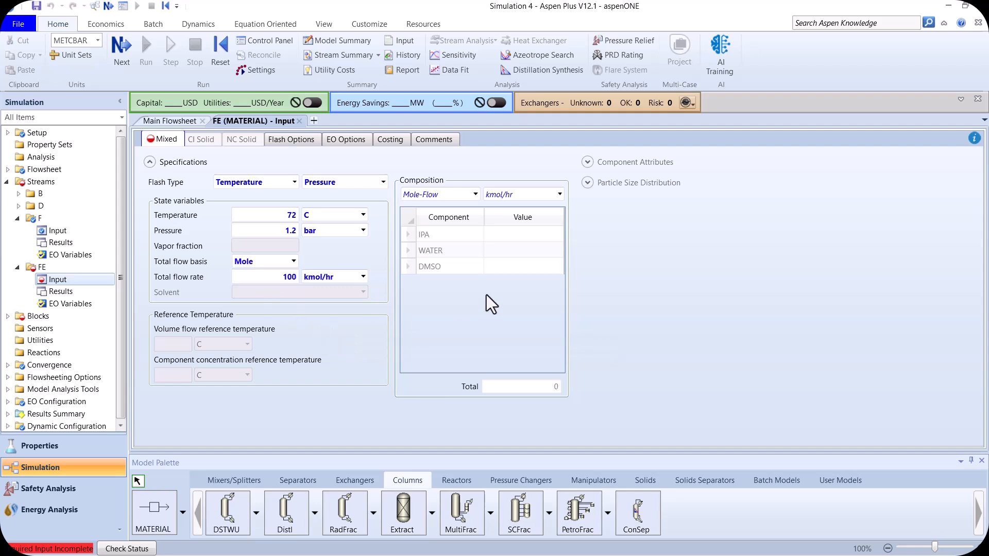
- Specify the composition of stream FE as Mole-Frac with DMSO 1, WATER 0 and IPA 0
click(474, 195)
click(444, 260)
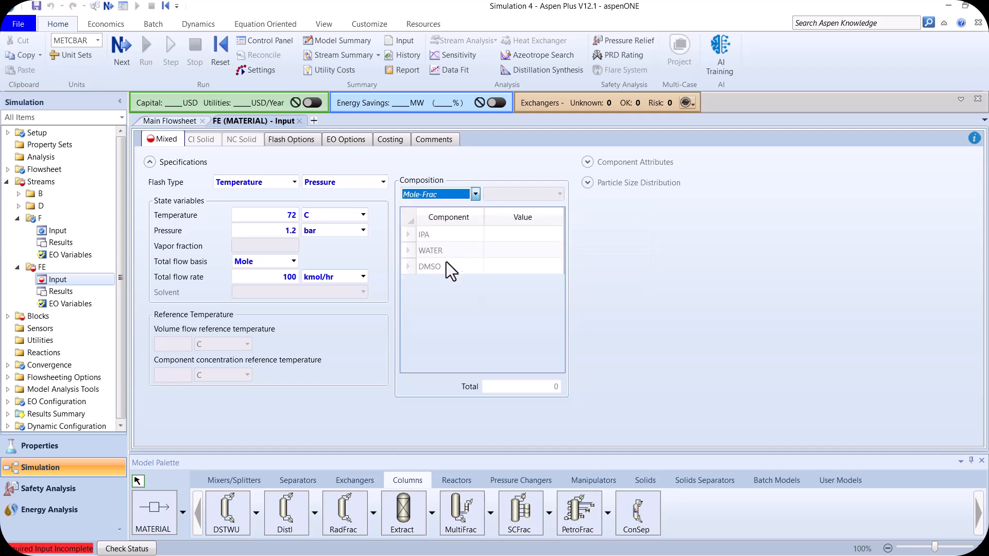
click(536, 267)
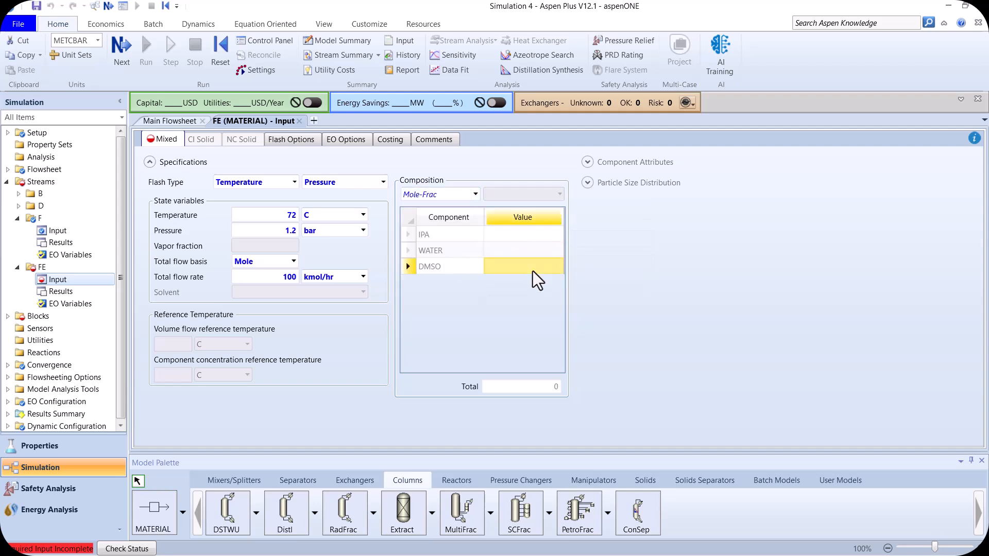
text(1)
key(Return)
key(Up)
text(0)
click(540, 232)
text(0)
key(Return)
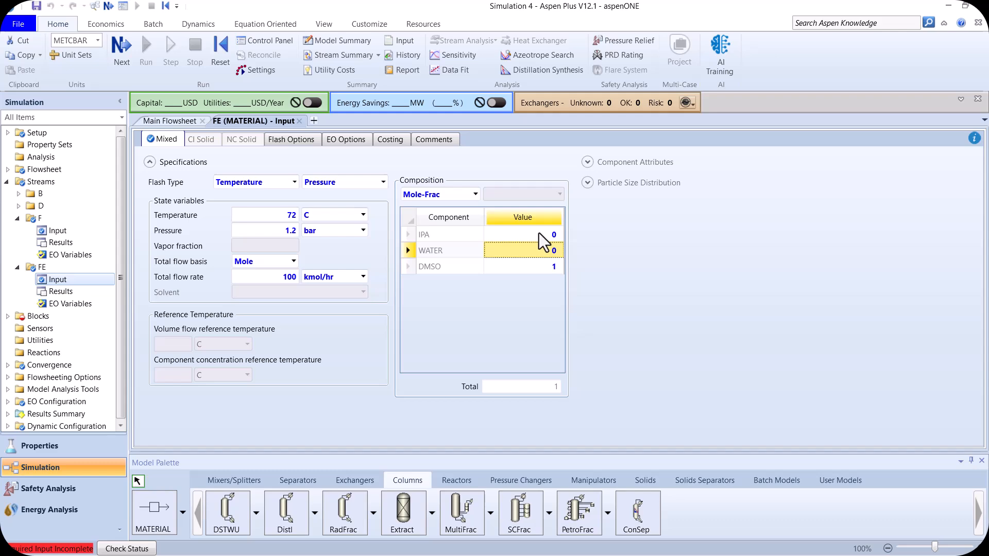
- Configure column C1 with 41 stages and a Total condenser
click(129, 49)
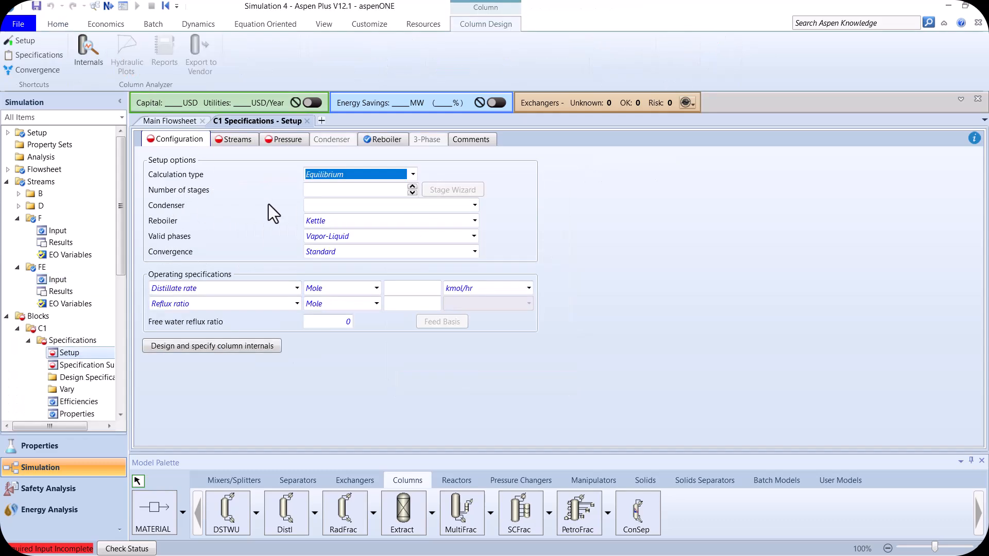
key(Tab)
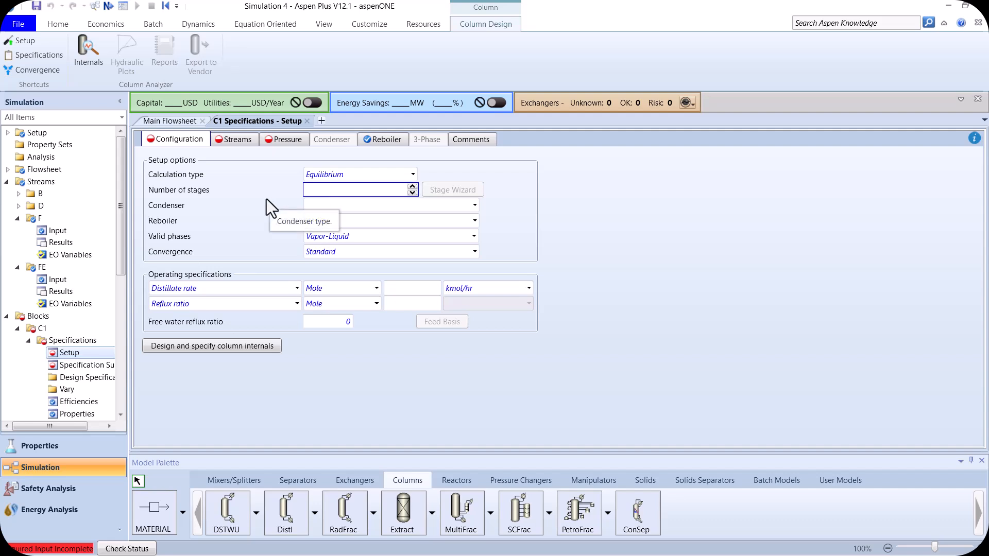
text(41)
key(Tab)
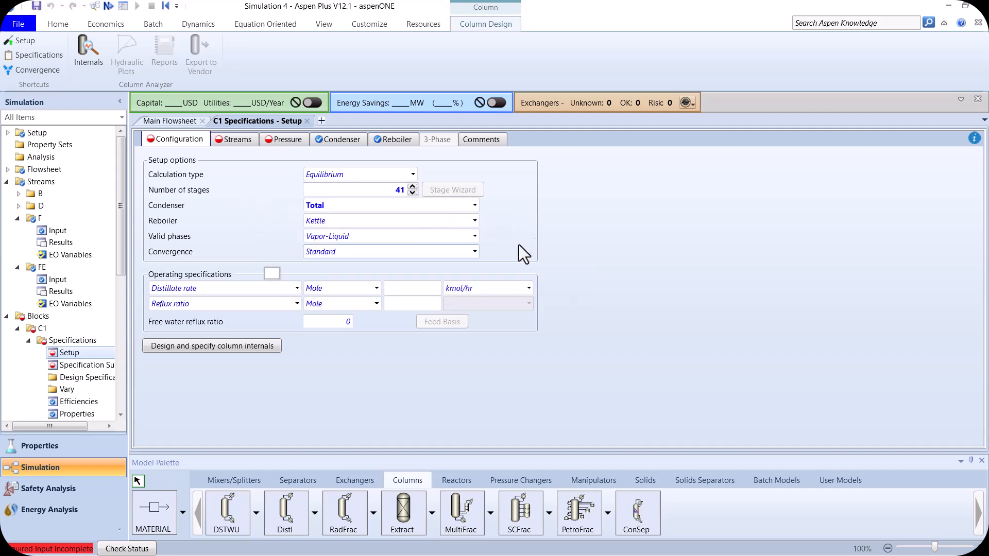
- Set the operating specifications of column C1 to a distillate rate of 50 kmol/hr and a reflux ratio of 0.5
click(405, 290)
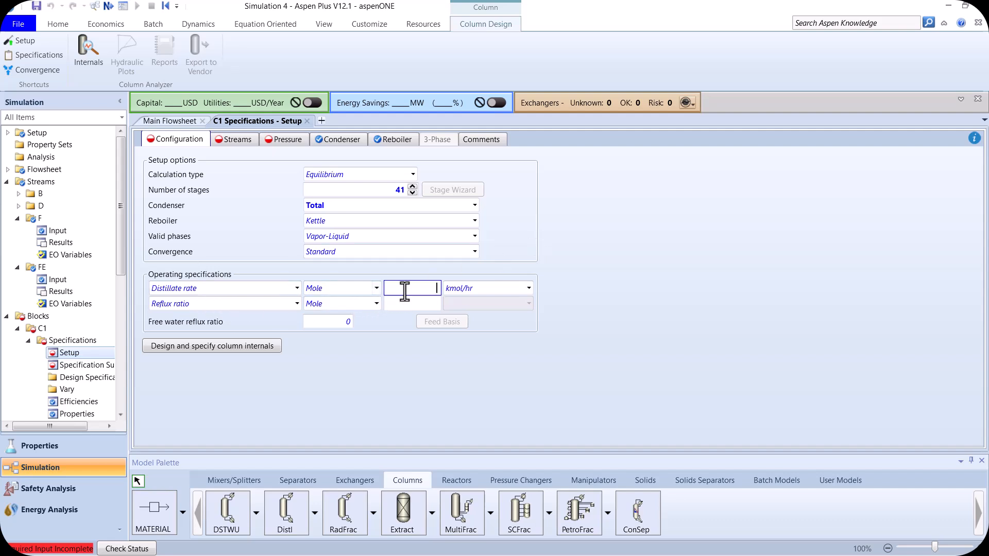
text(50)
key(Return)
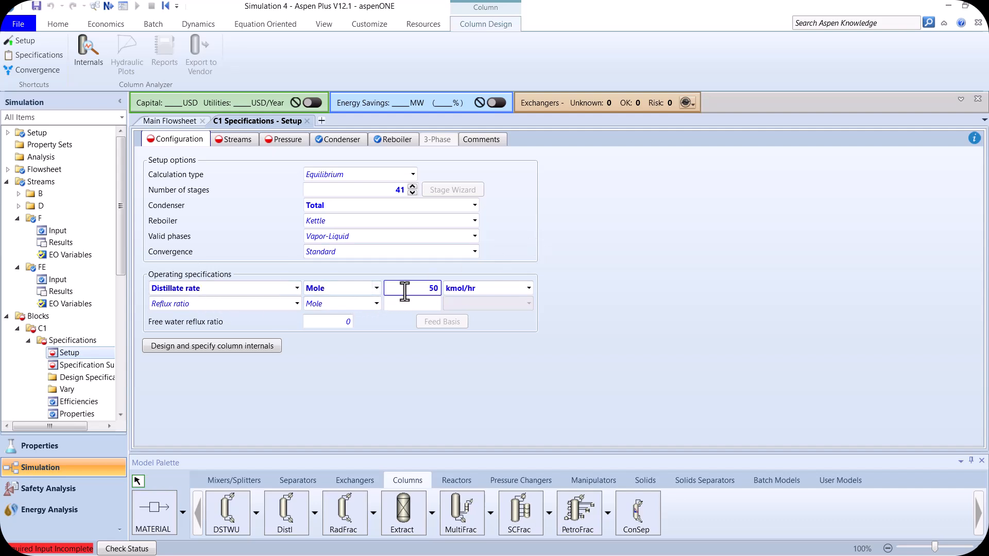
click(412, 304)
text(0.5)
key(Return)
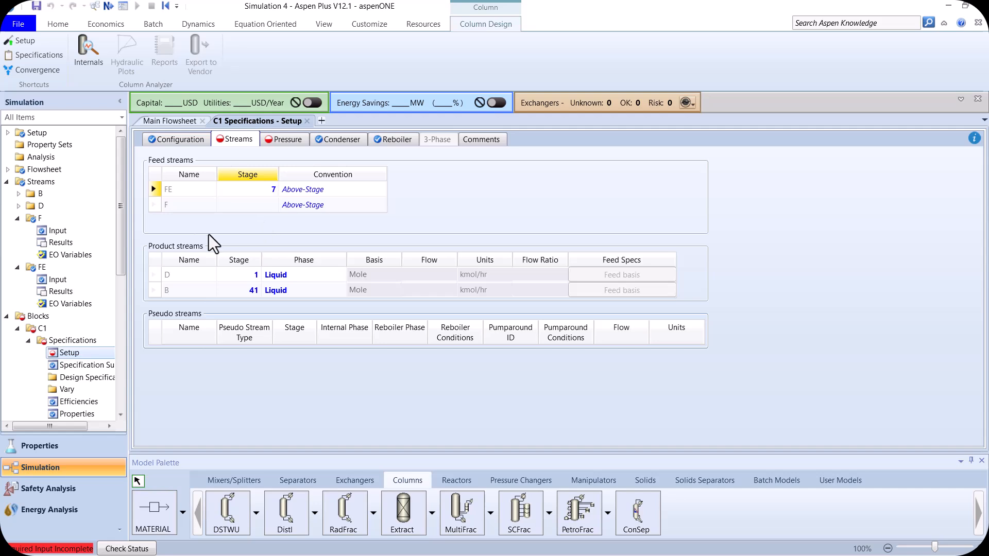
- Feed stream F into column C1 at stage 35 and set the stage 1 / condenser pressure to 1 bar
click(253, 209)
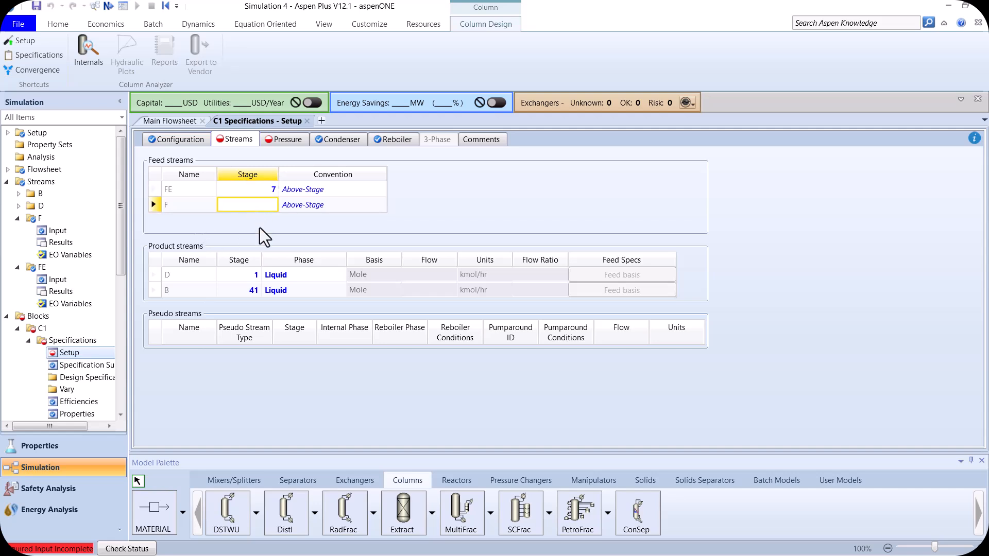
key(Return)
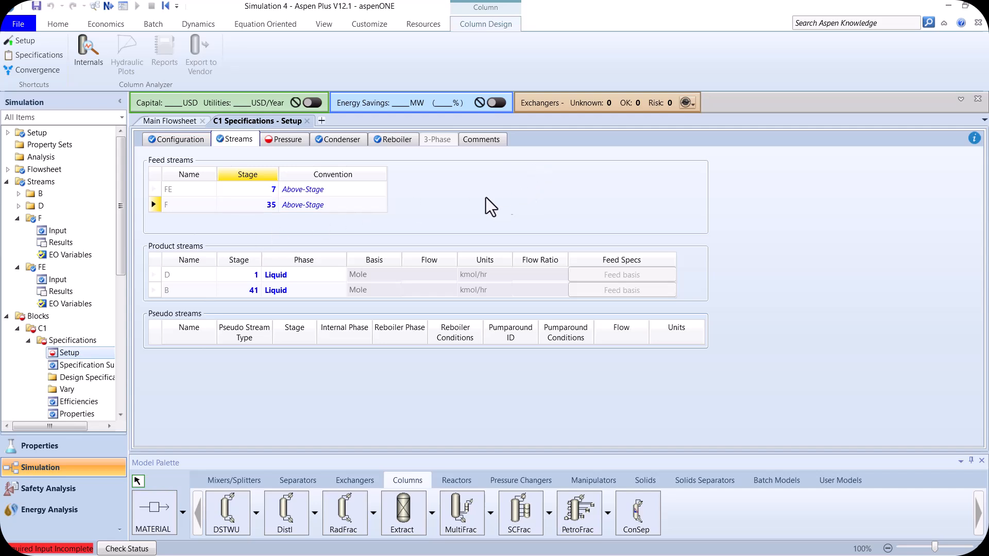
click(296, 139)
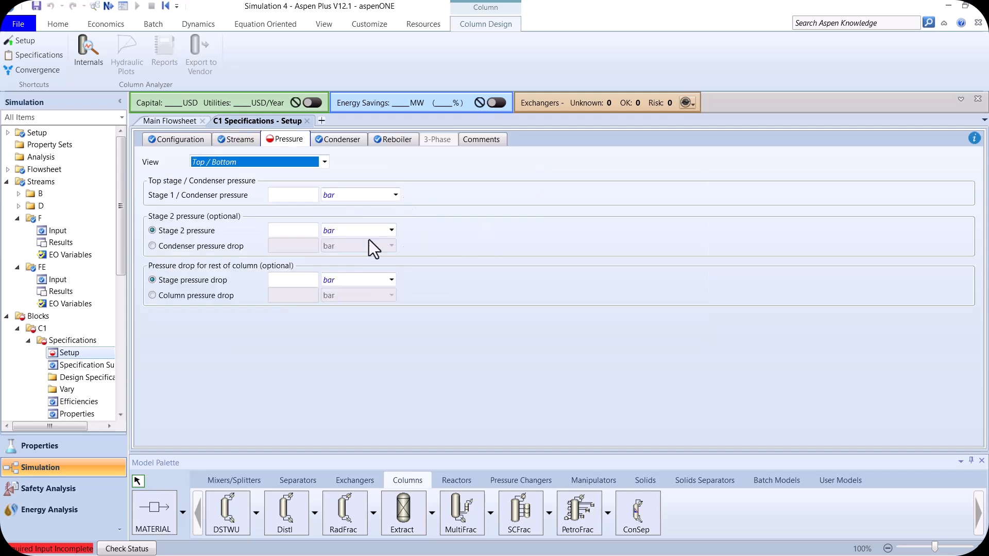
click(297, 194)
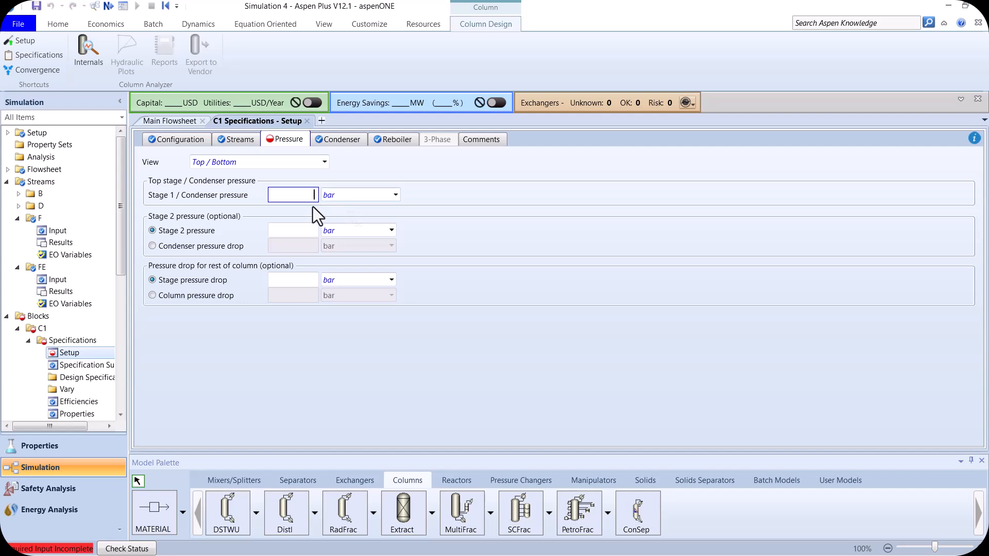
text(1)
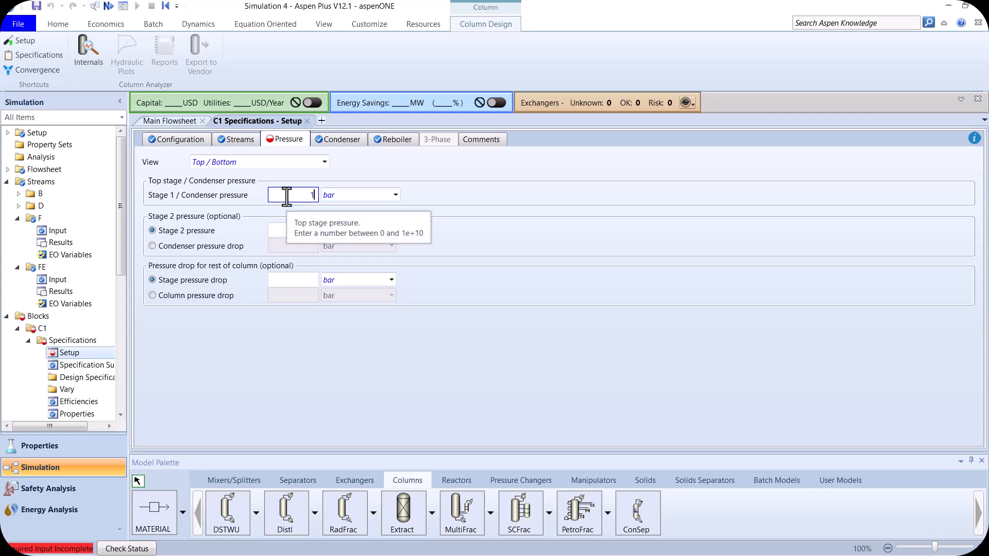
key(Return)
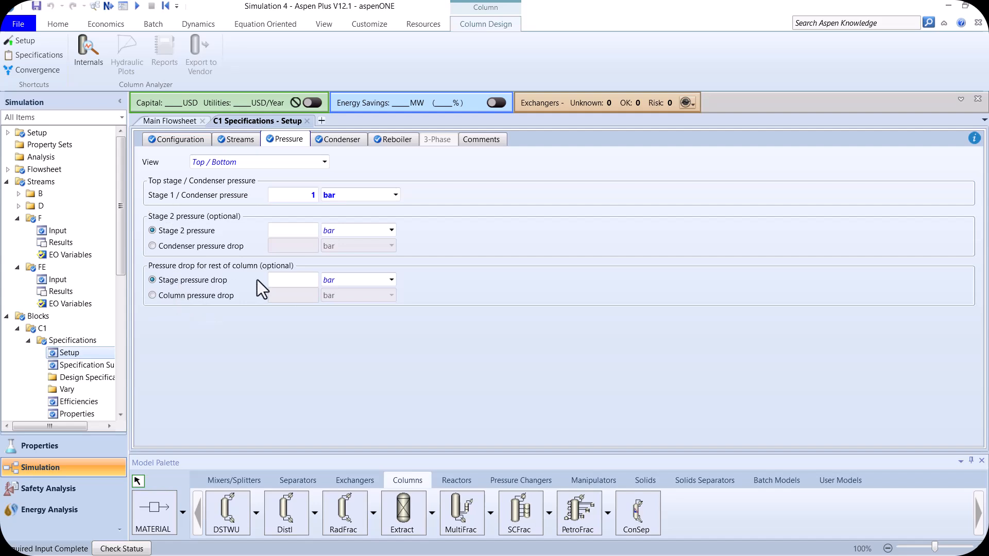
- Set the stage pressure drop of column C1 to 0.0068 bar and run the simulation
click(283, 278)
text(0.0068)
key(Return)
click(138, 6)
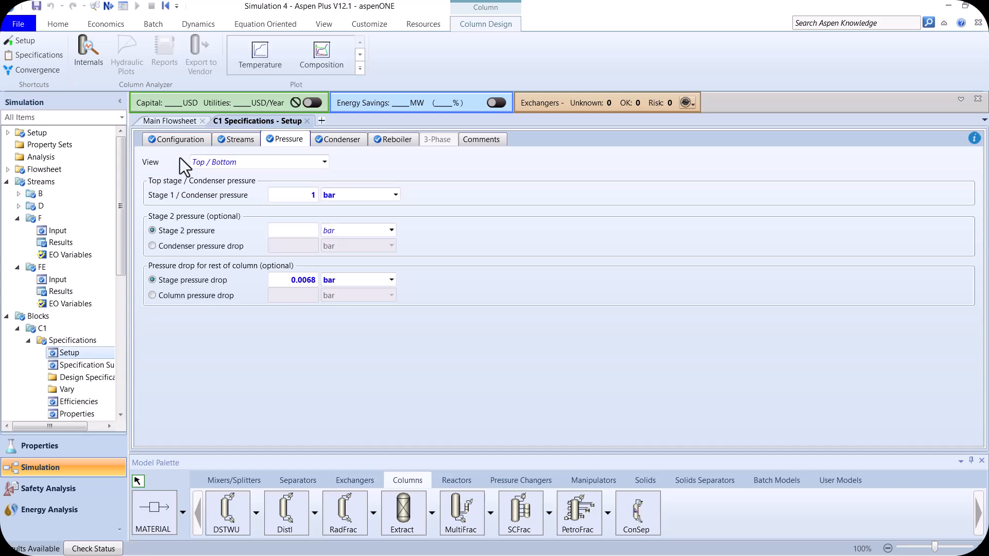
- Open the results of distillate stream D from the flowsheet and examine its mole fractions, especially the IPA purity
click(174, 124)
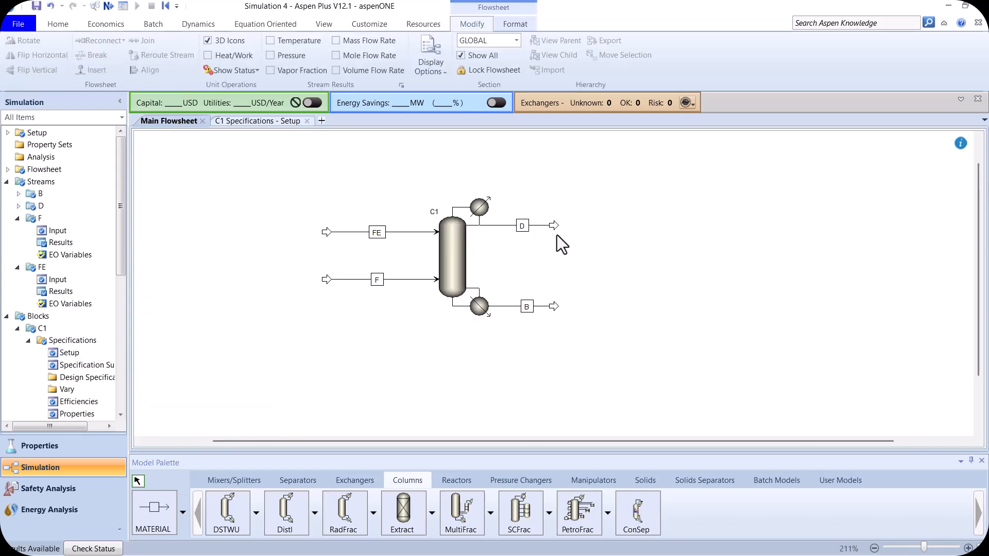
click(538, 225)
right_click(538, 225)
click(553, 250)
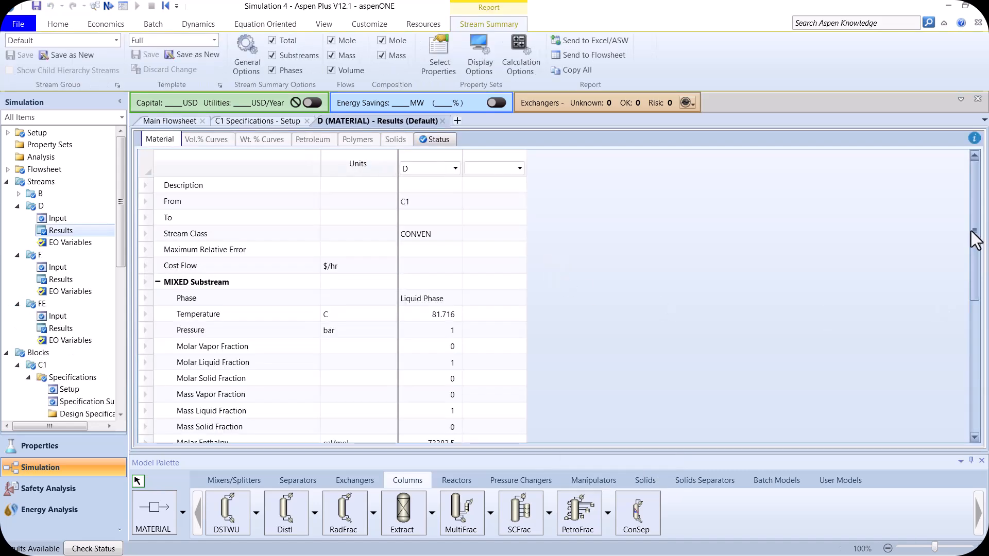
drag(974, 236, 976, 368)
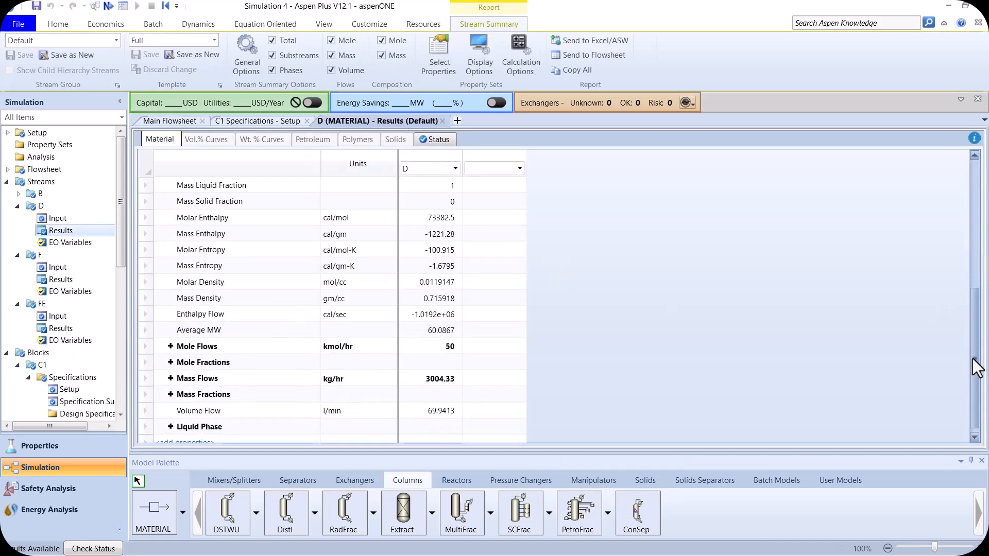
click(171, 362)
click(455, 382)
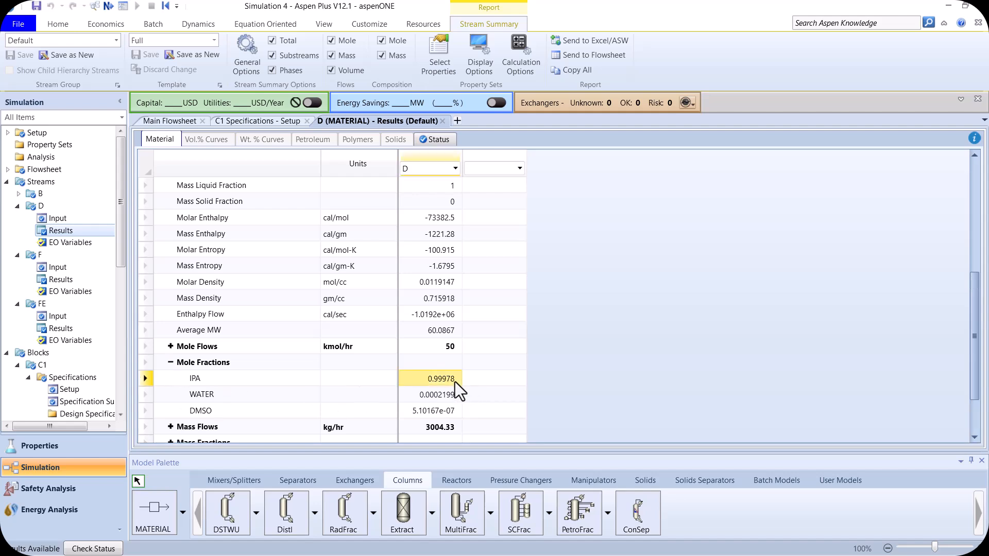
click(218, 384)
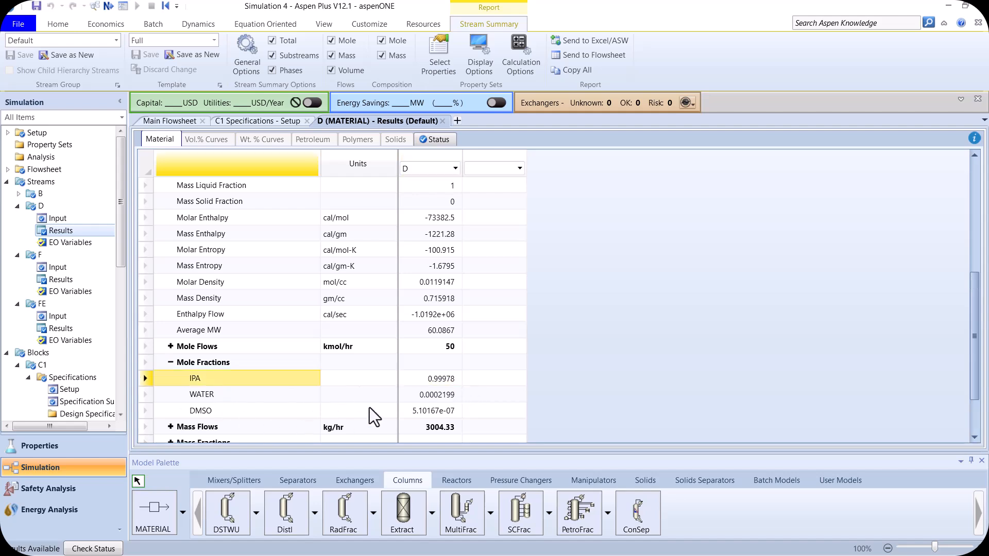
click(438, 382)
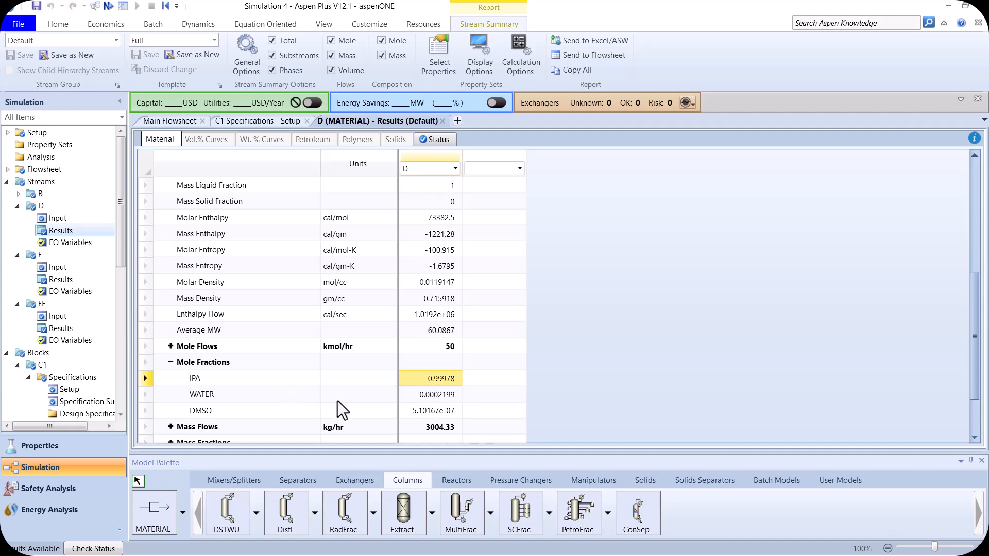
- Open the results of bottoms stream B from the flowsheet and examine its IPA, WATER and DMSO mole fractions
click(170, 120)
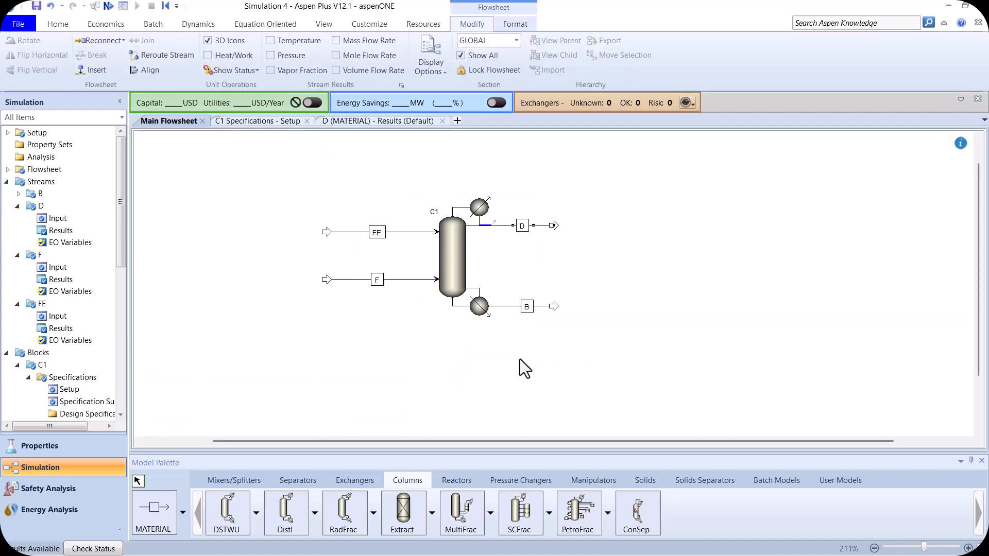
right_click(509, 307)
click(560, 65)
drag(973, 216, 916, 409)
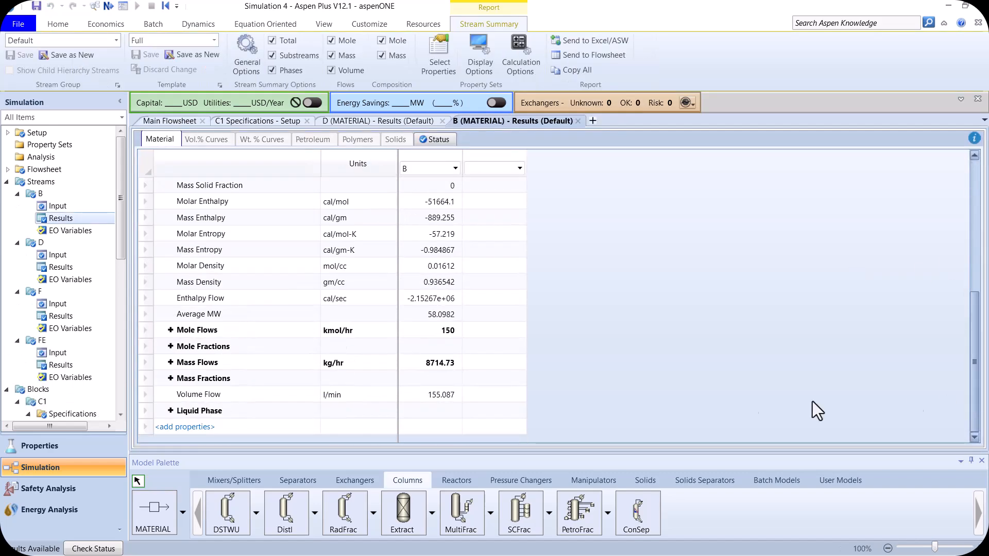
click(170, 346)
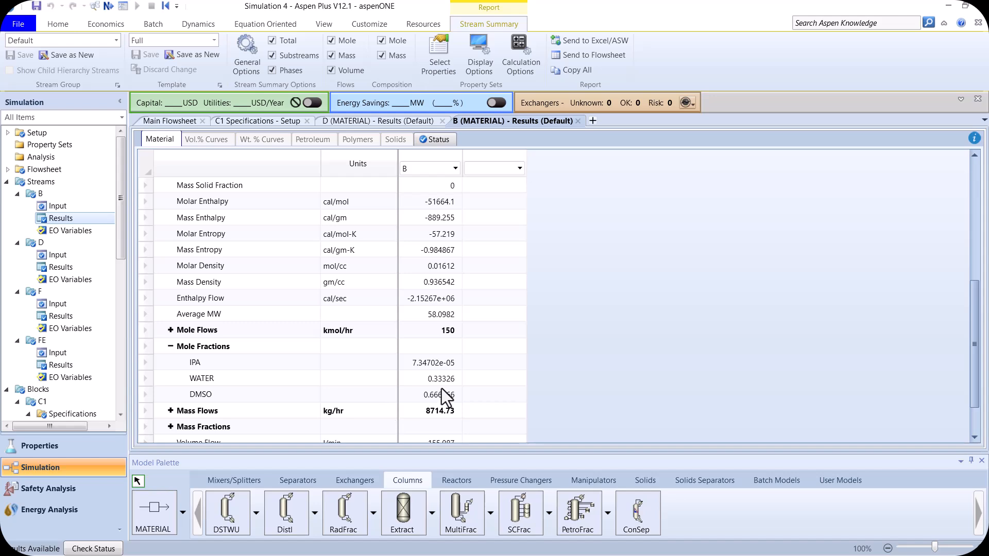
scroll(441, 388, down, 1)
click(422, 350)
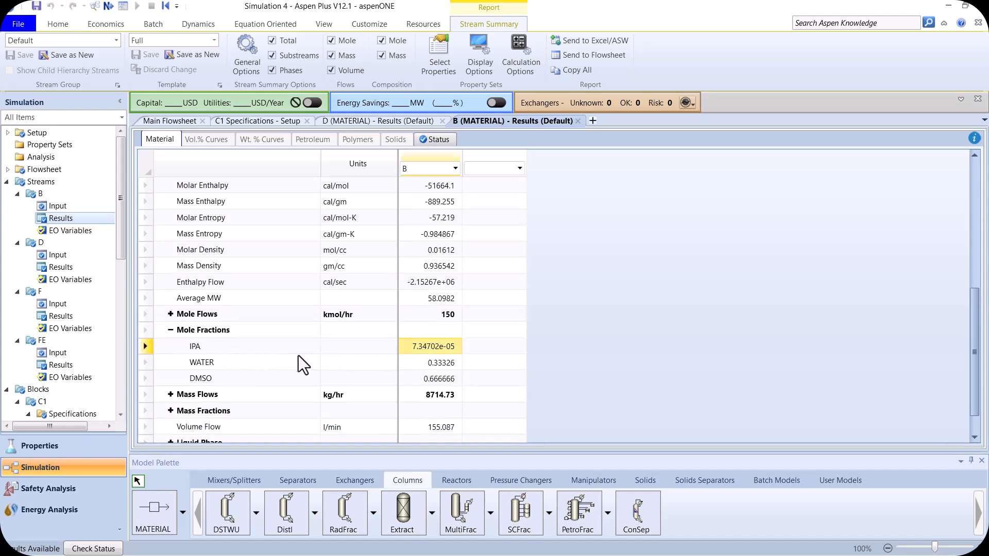
key(Down)
key(Down)
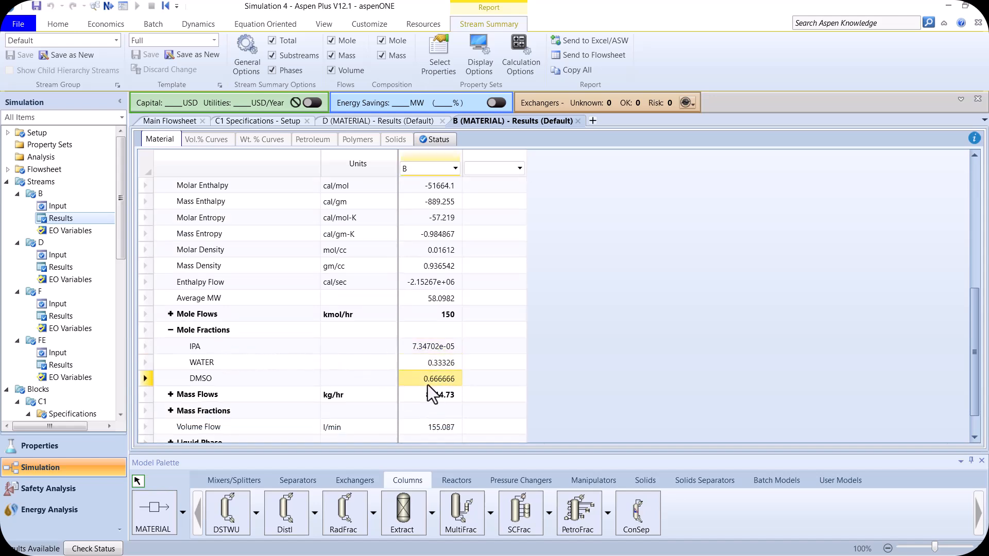